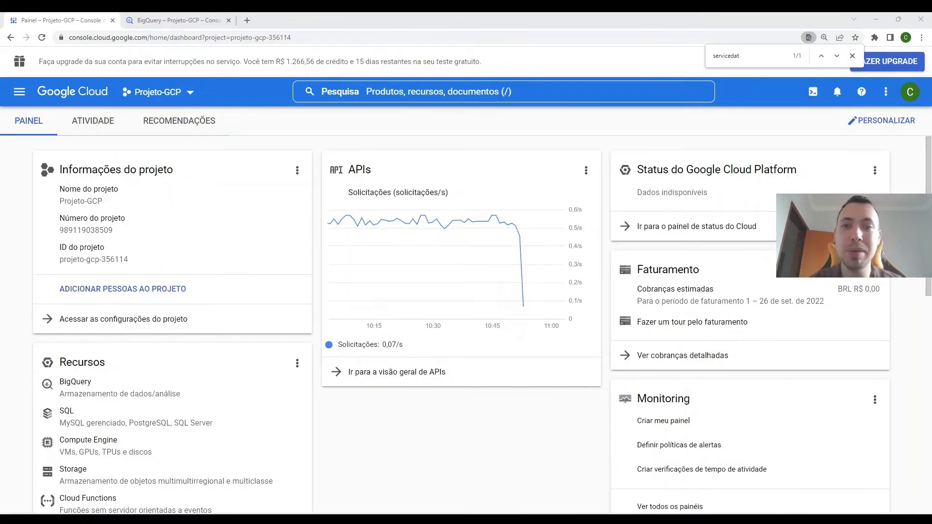
Step: Search for "logging", open the Logging product page and scan the recent log entries
click(402, 94)
text(logging)
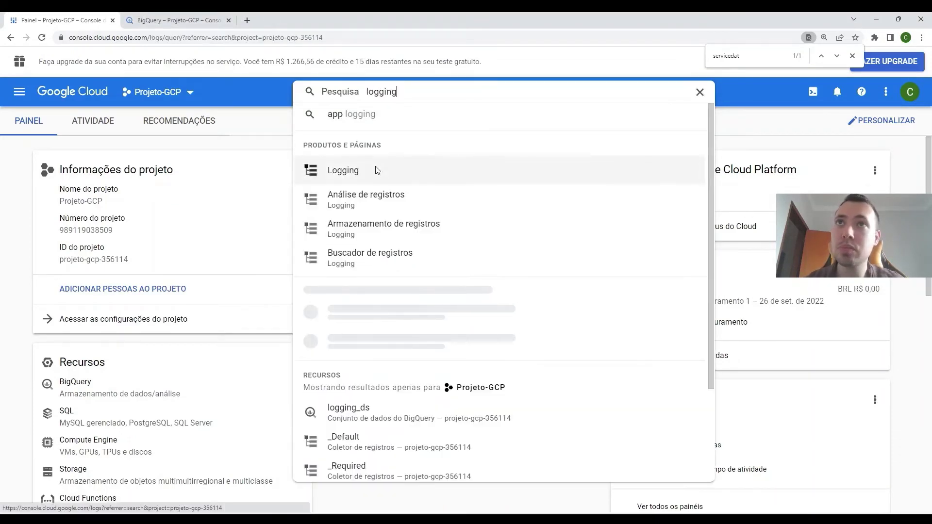
click(377, 168)
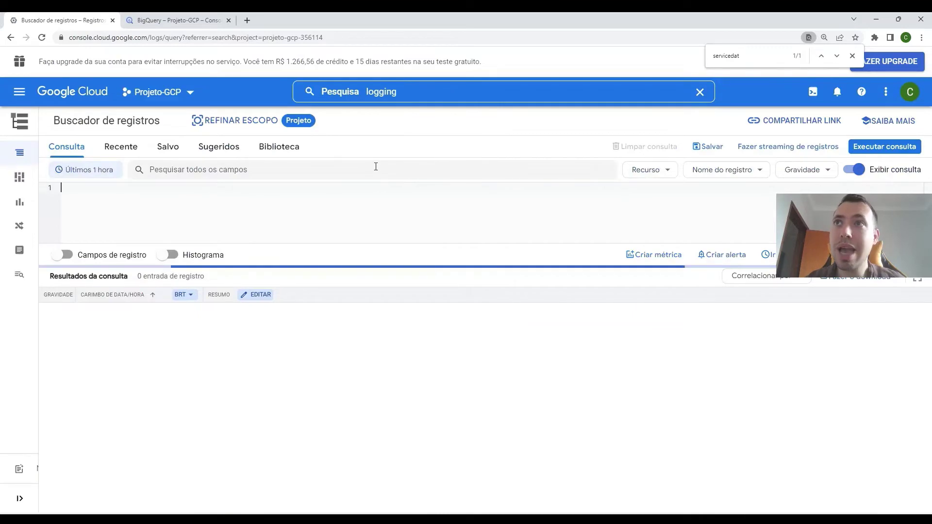
scroll(316, 369, up, 3)
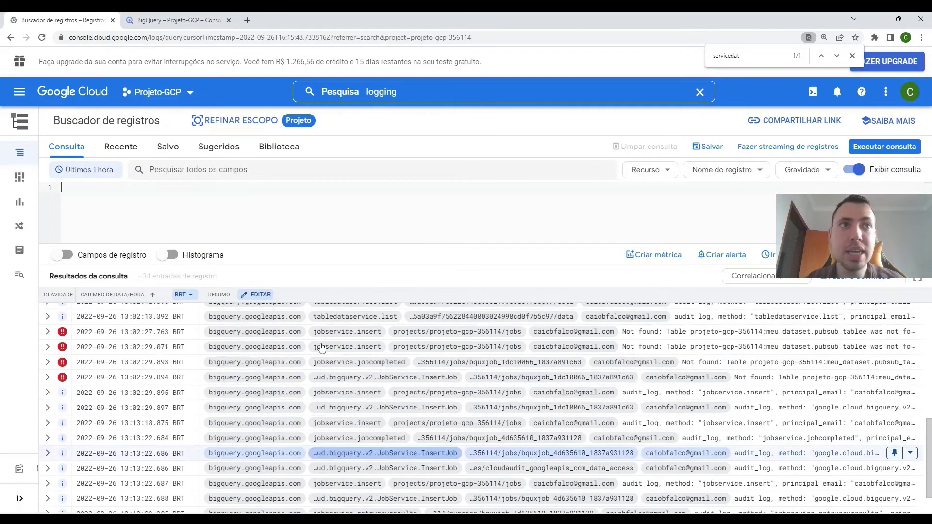
scroll(301, 318, up, 3)
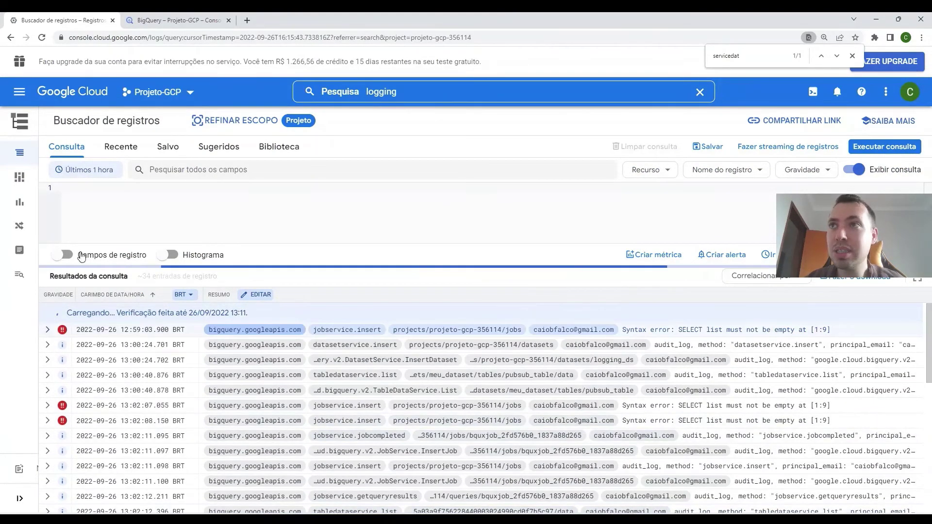
Step: Show the log fields and histogram, inspect them and the time range options, and hide both again
click(63, 255)
click(167, 255)
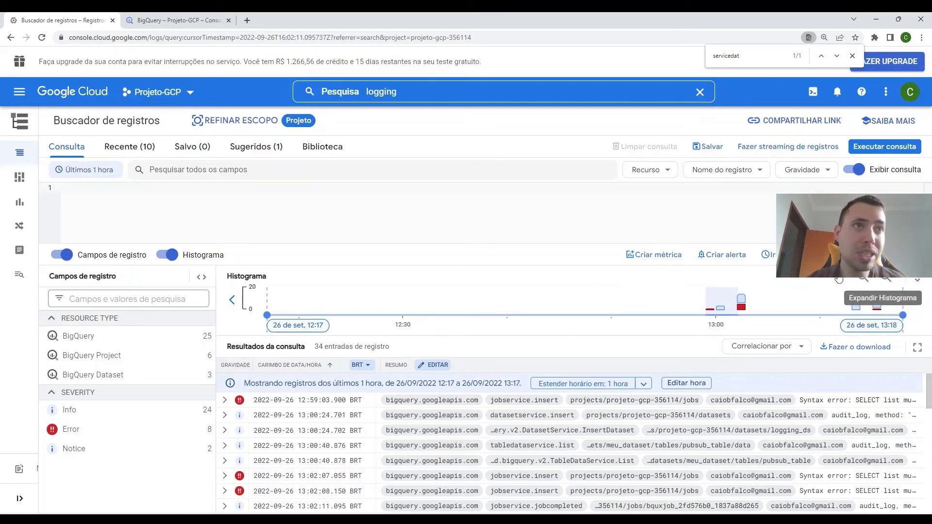
mouse_move(743, 308)
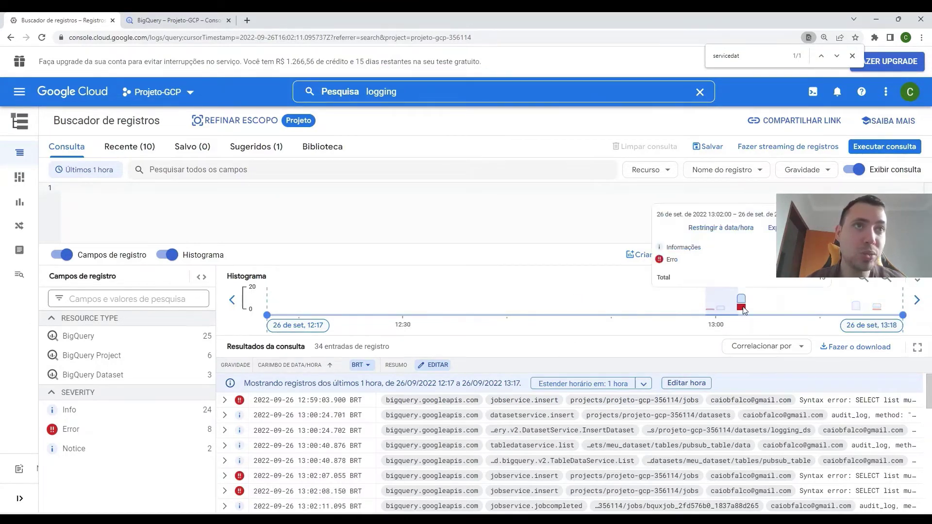
click(85, 169)
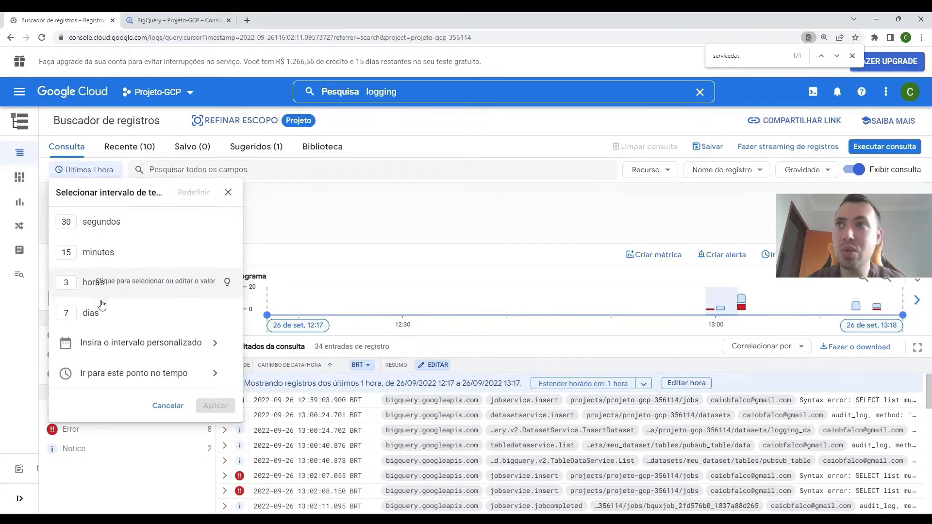
click(377, 215)
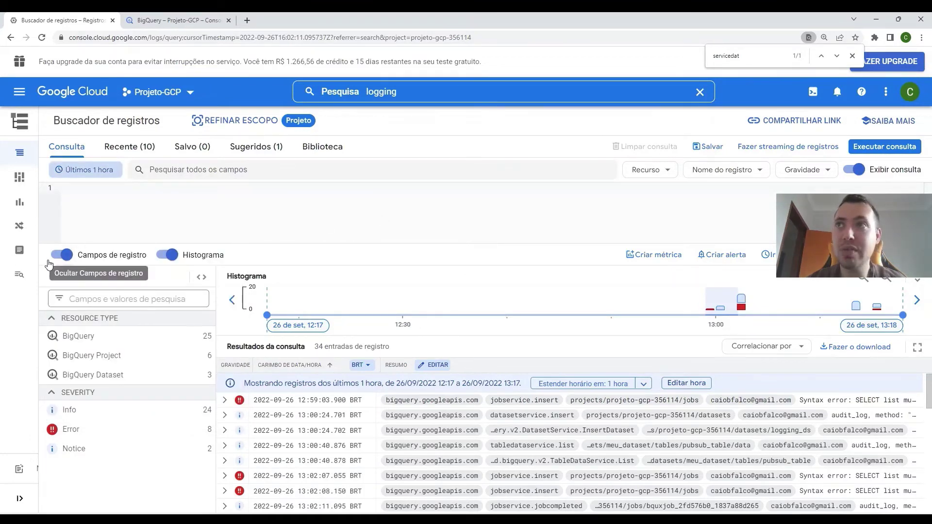
click(68, 255)
click(170, 255)
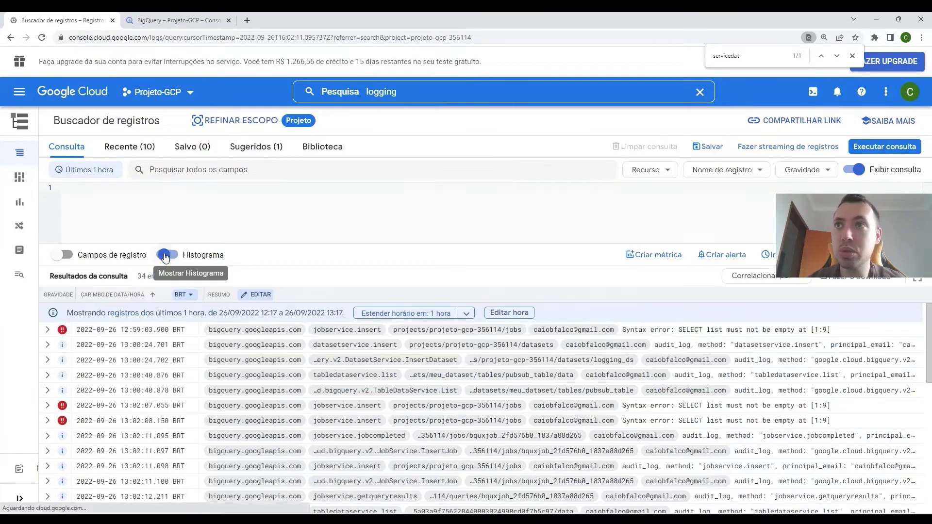
Step: Run the log query resource.type="bigquery_resource" AND protoPayload.methodName="jobservice.jobcompleted"
click(153, 220)
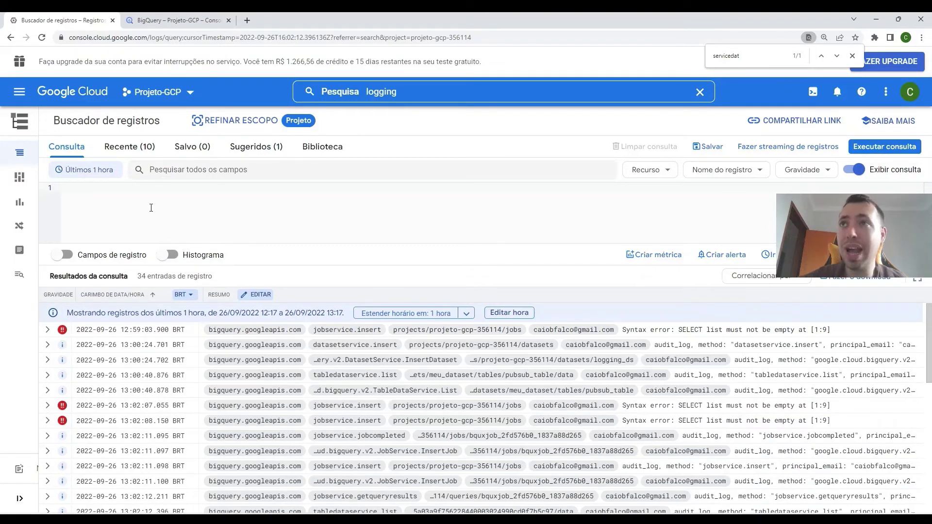
text(resource.type="bigquery_resource" AND protoPayload.methodName="jobservice.jobcompleted")
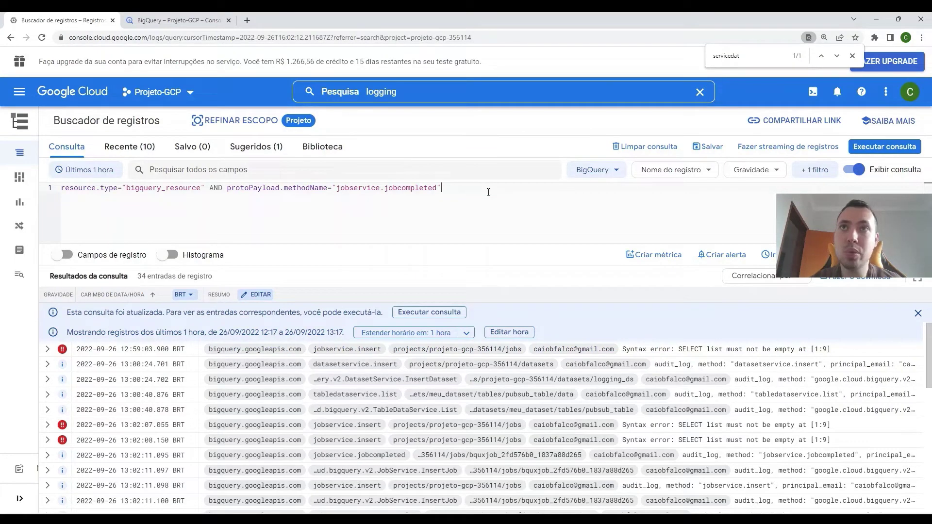
key(ctrl+Return)
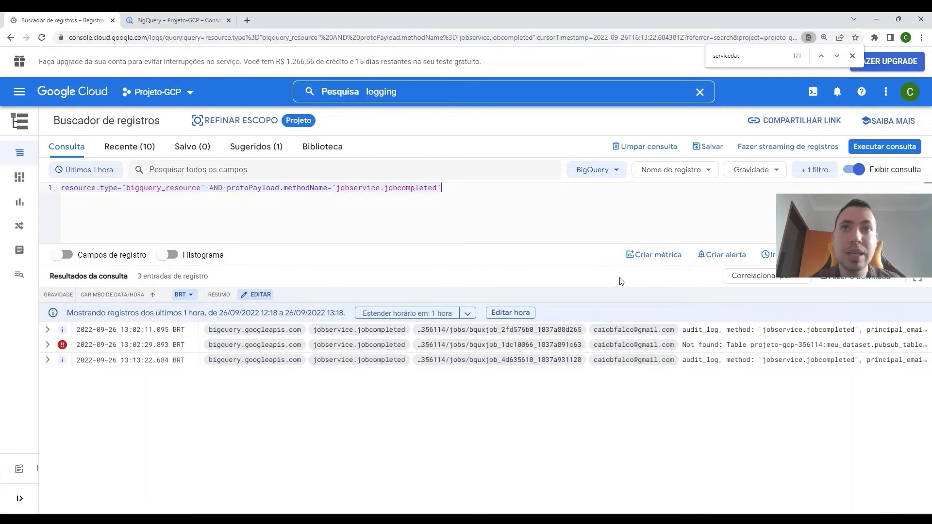
Step: Switch to BigQuery, run SELECT * FROM `projeto-gcp-356114.meu_dataset.pubsub_table` LIMIT 1000 and view the enlarged results before returning to the editor
click(177, 20)
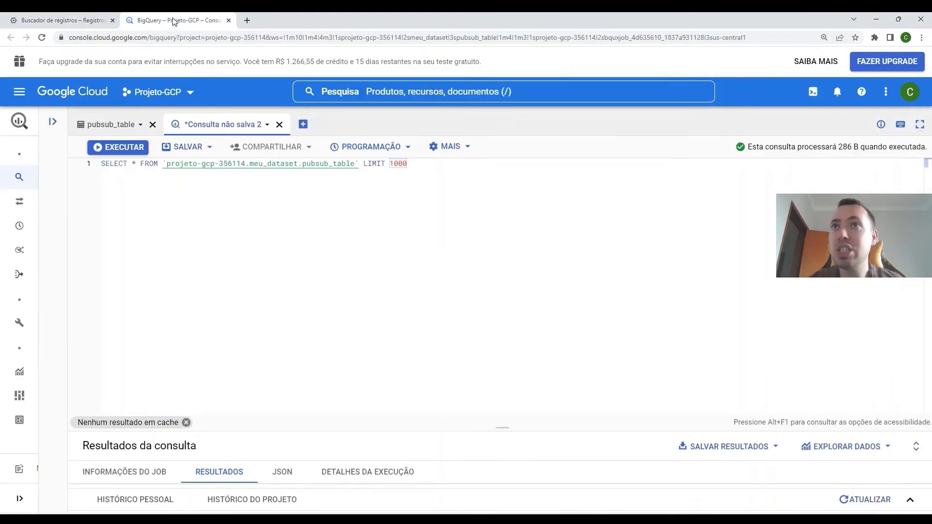
click(381, 204)
key(ctrl+a)
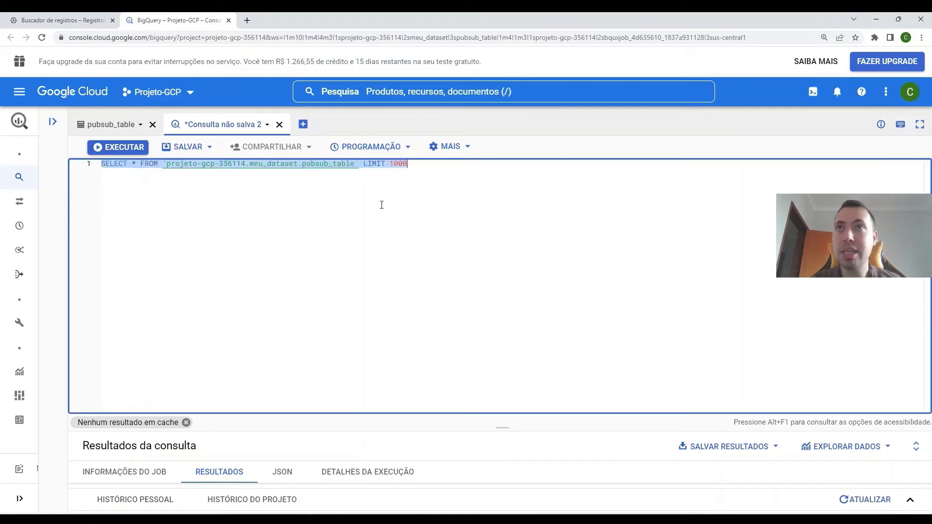
key(ctrl+Return)
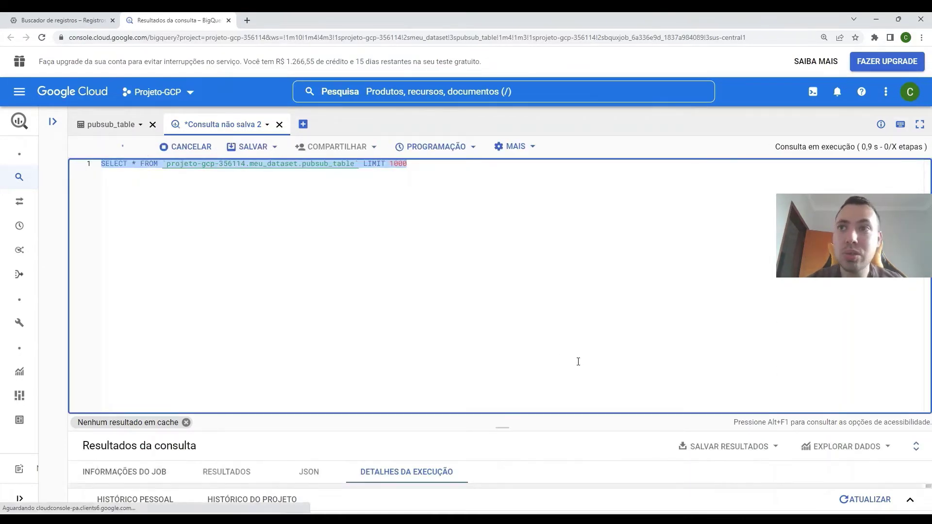
click(919, 443)
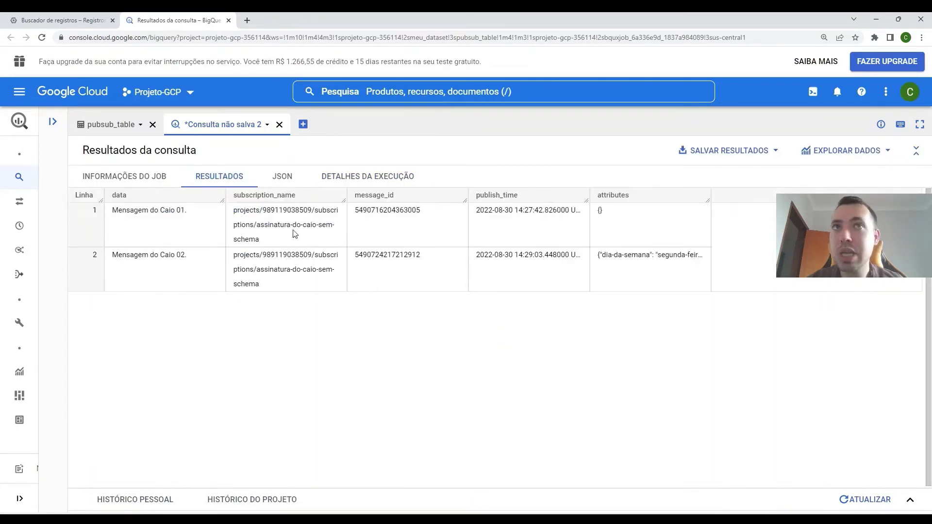
click(914, 151)
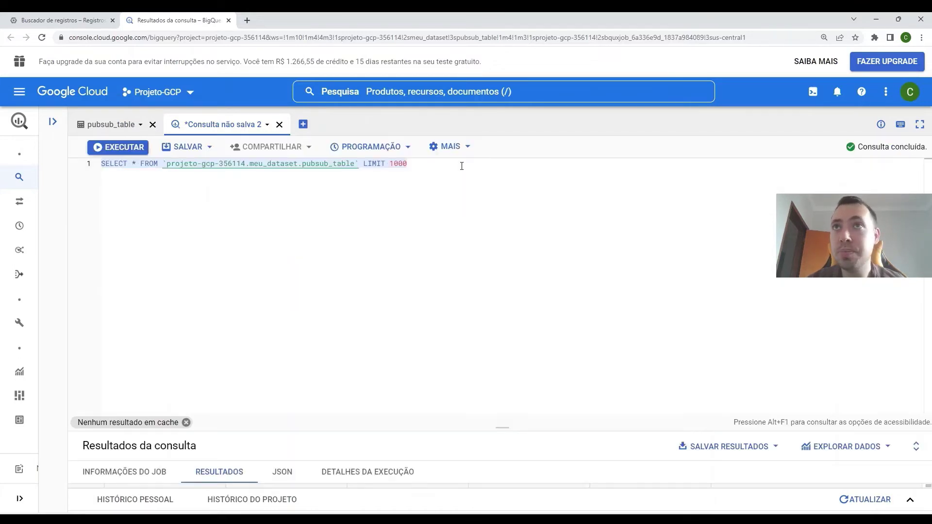
Step: Misspell the table name in the query as pubsub_tablee, run it and enlarge the results area
click(354, 166)
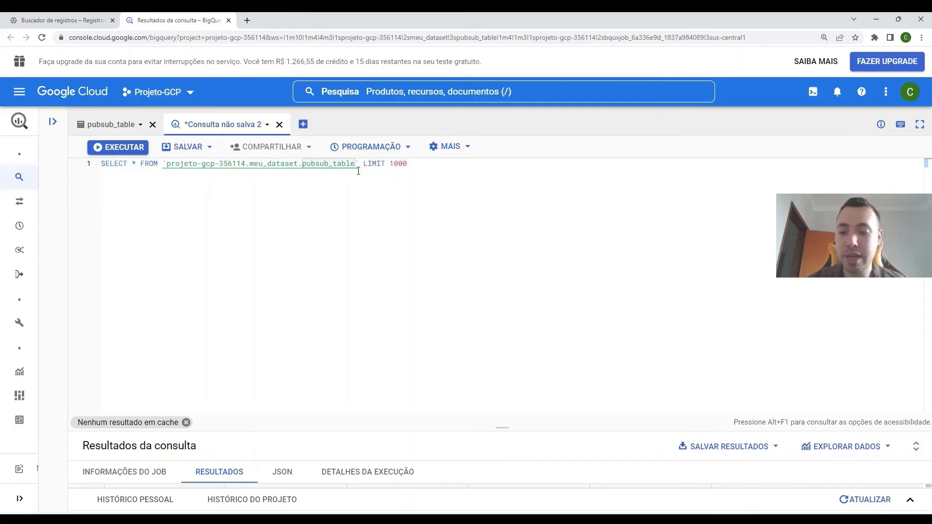
text(e)
key(ctrl+a)
key(ctrl+Return)
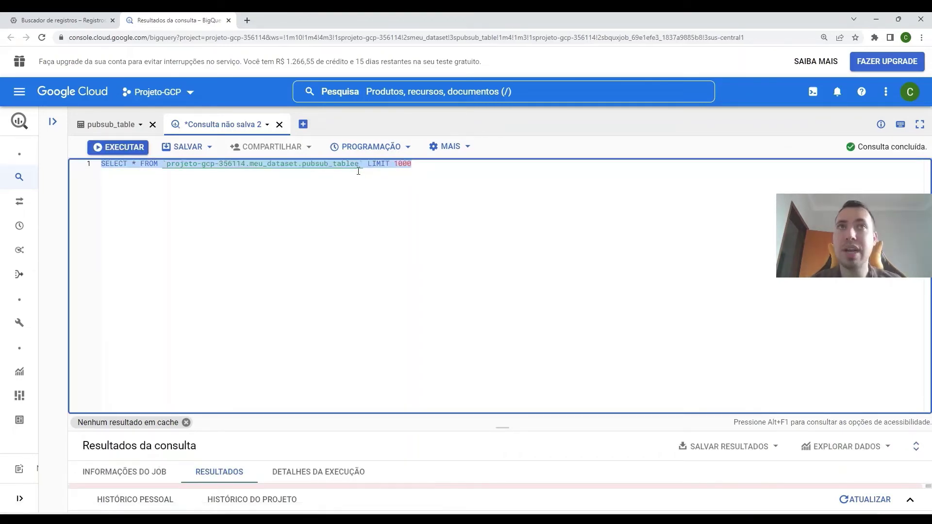
click(916, 446)
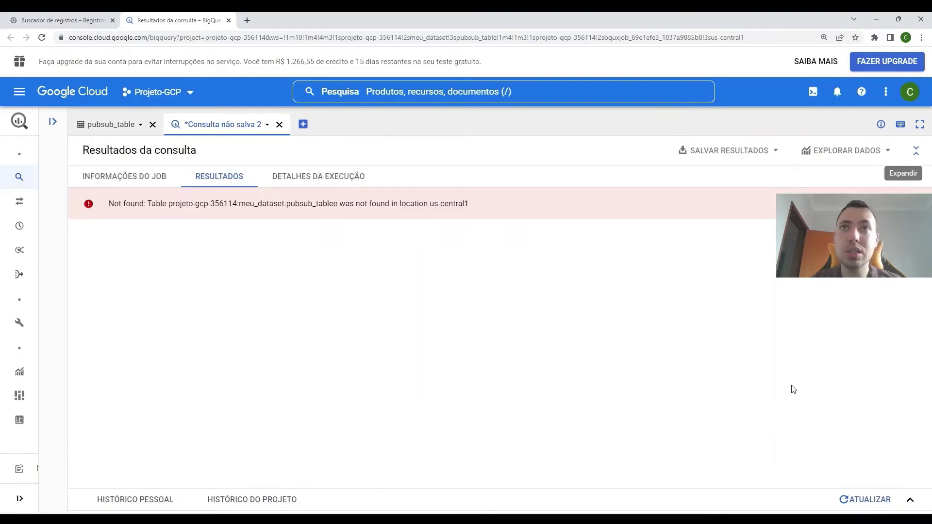
Step: Return to the Logs Explorer, rerun the job-completed query and sort the entries newest first
click(45, 21)
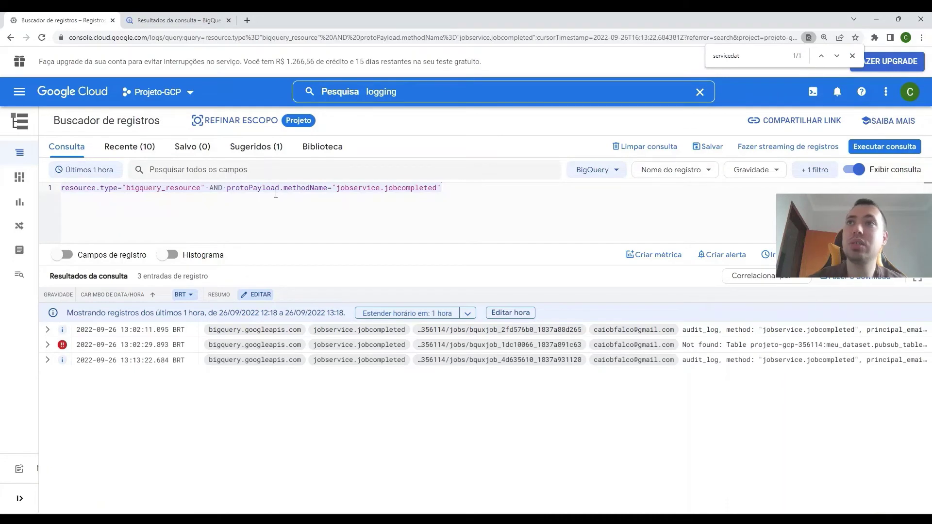
key(ctrl+Return)
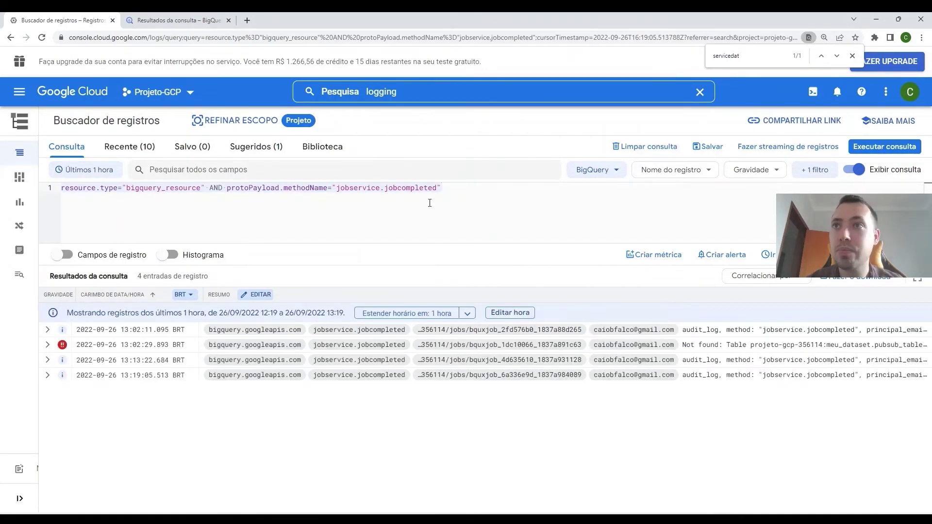
key(ctrl+Return)
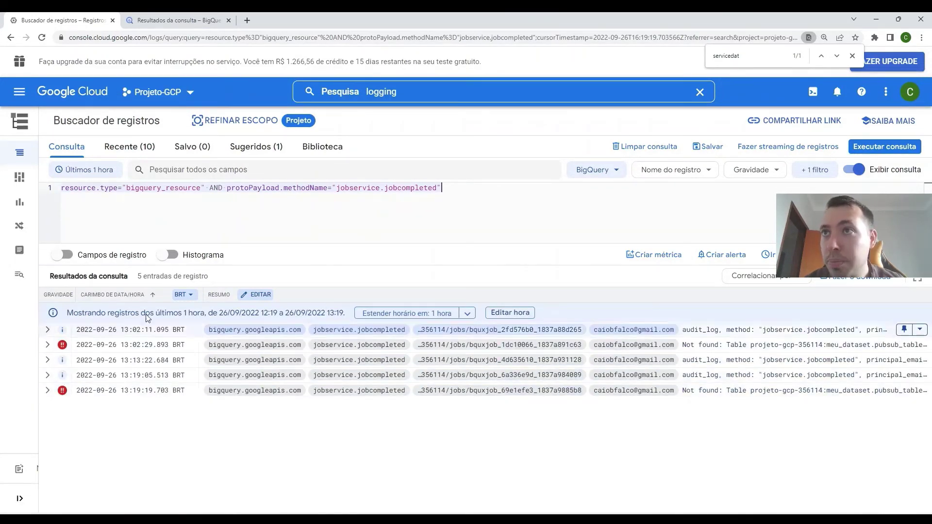
click(156, 297)
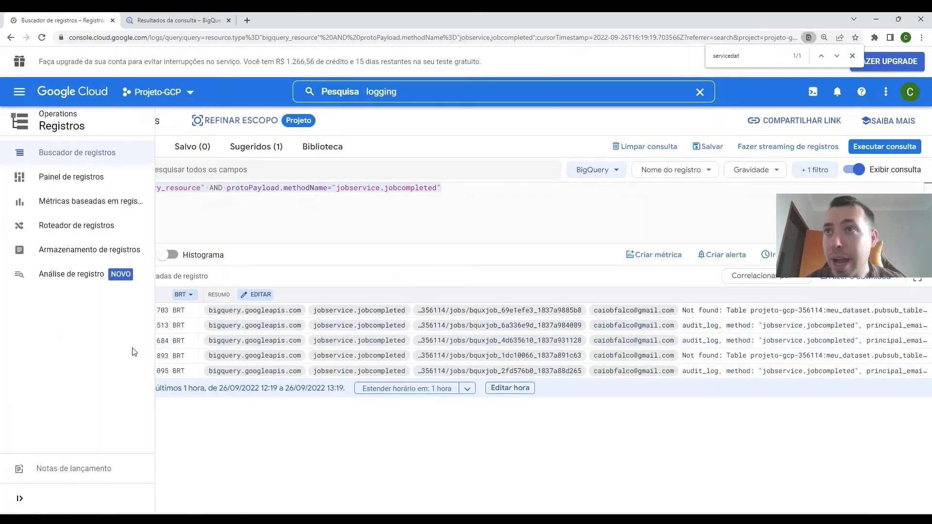
Step: Expand the 13:19:05 log entry with all its nested fields and enlarge the results area by hiding the query editor
click(47, 325)
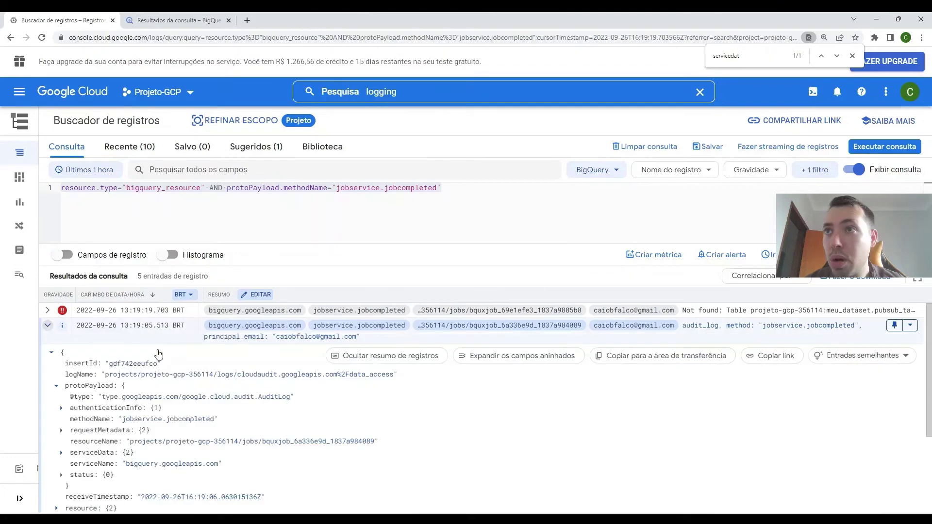
click(528, 358)
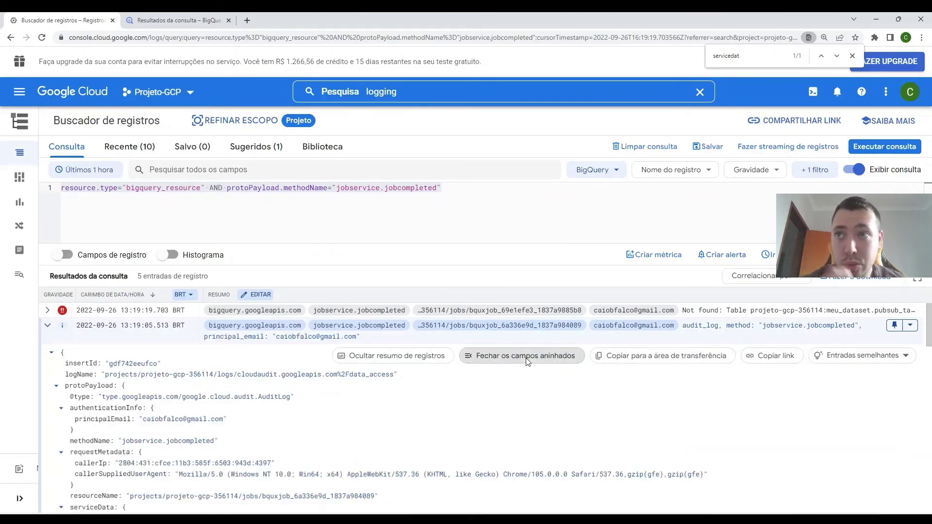
click(920, 281)
Step: Examine the expanded entry's authentication info, query configuration, job statistics, referenced tables, billed and processed bytes, and job status
scroll(534, 371, down, 1)
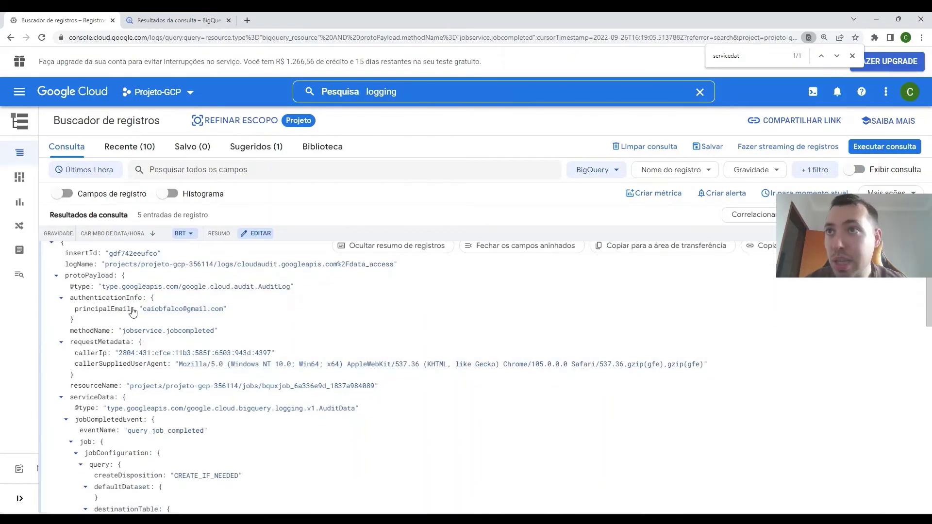
scroll(97, 305, down, 3)
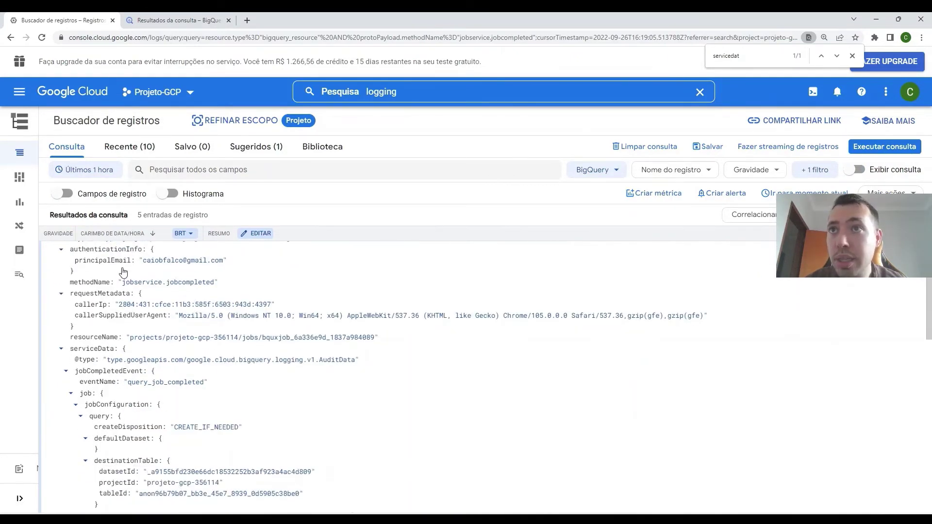
scroll(119, 297, down, 1)
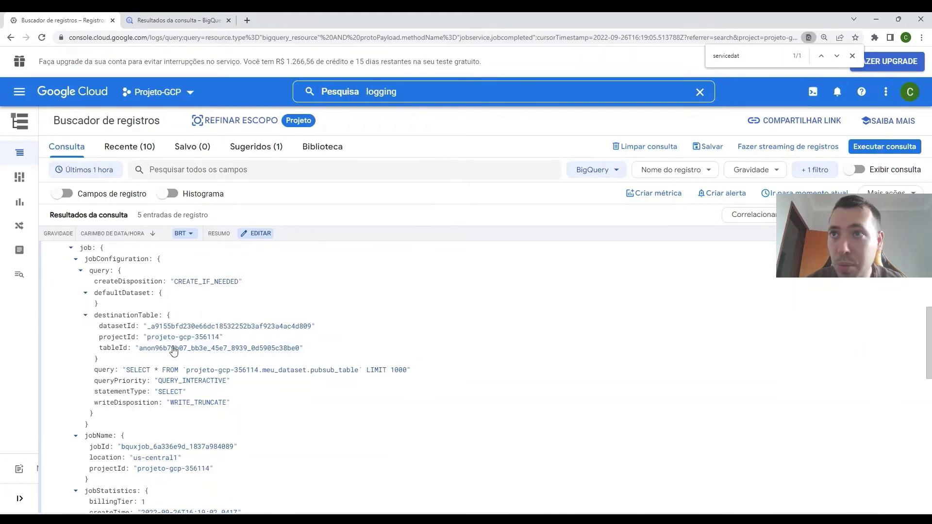
scroll(169, 399, down, 3)
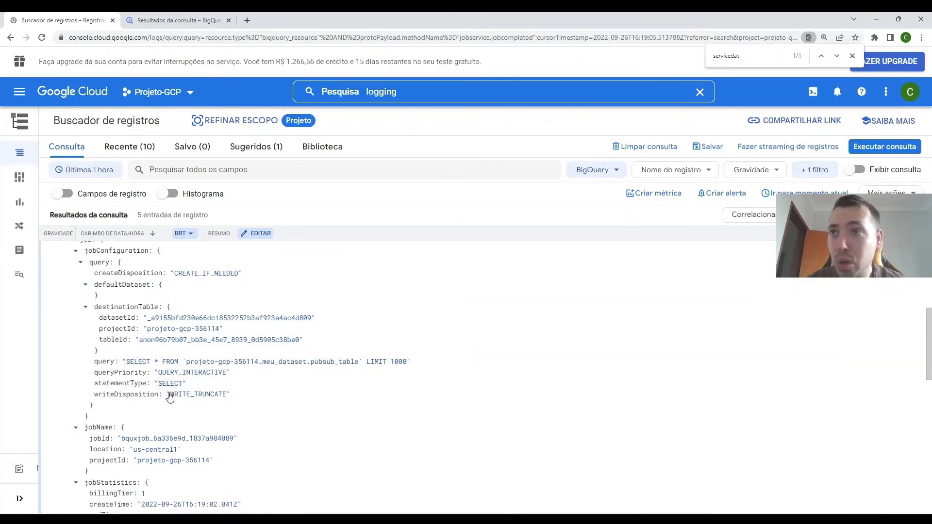
scroll(189, 346, down, 2)
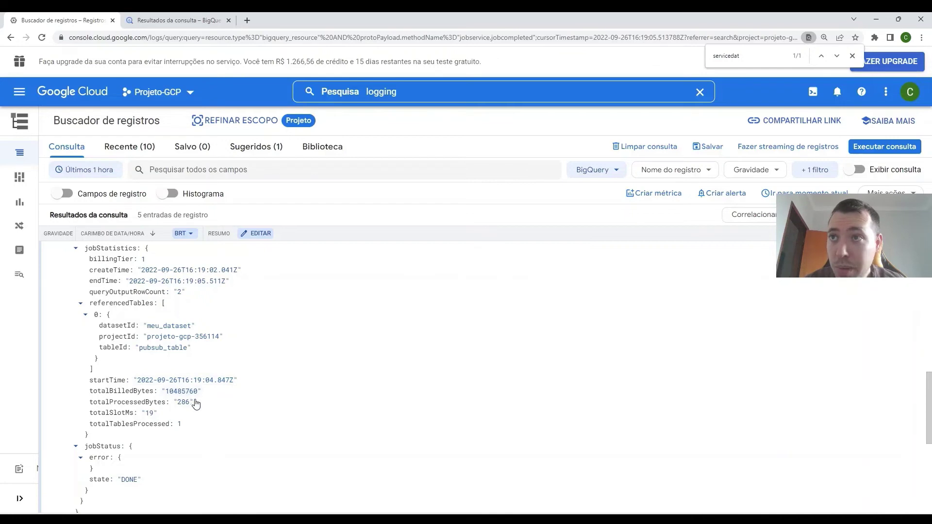
scroll(186, 403, down, 1)
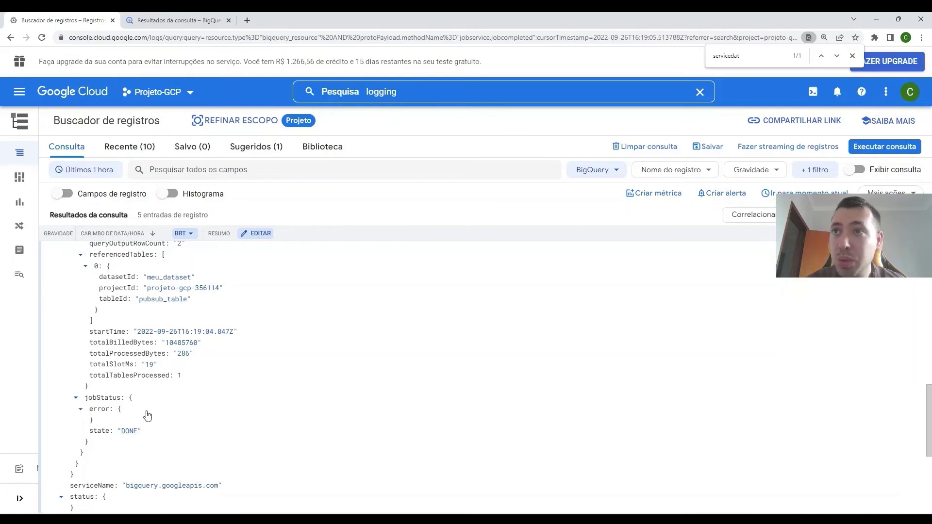
scroll(146, 413, down, 1)
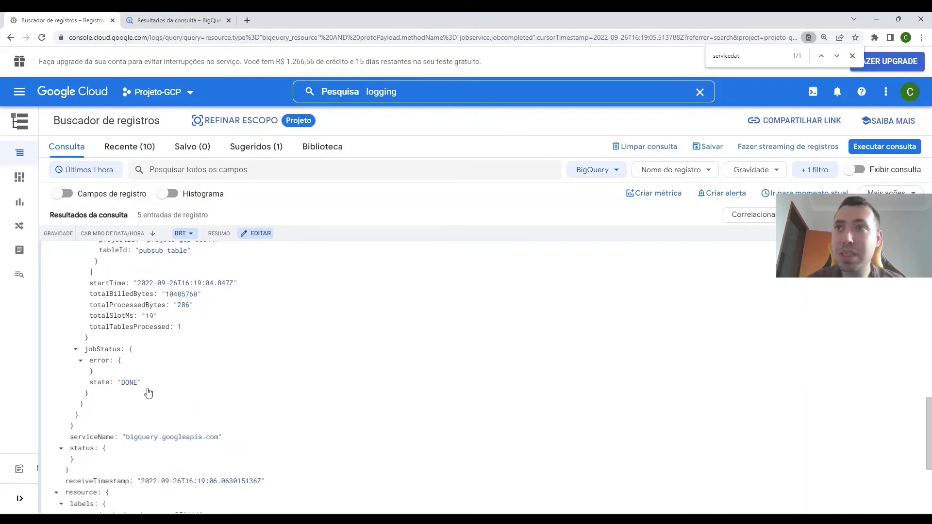
scroll(149, 370, down, 5)
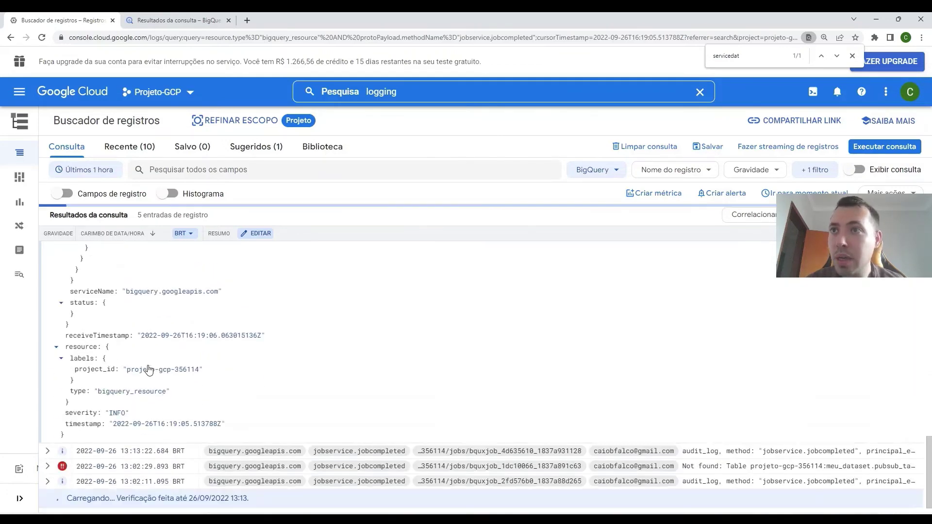
scroll(150, 369, up, 5)
scroll(271, 399, up, 3)
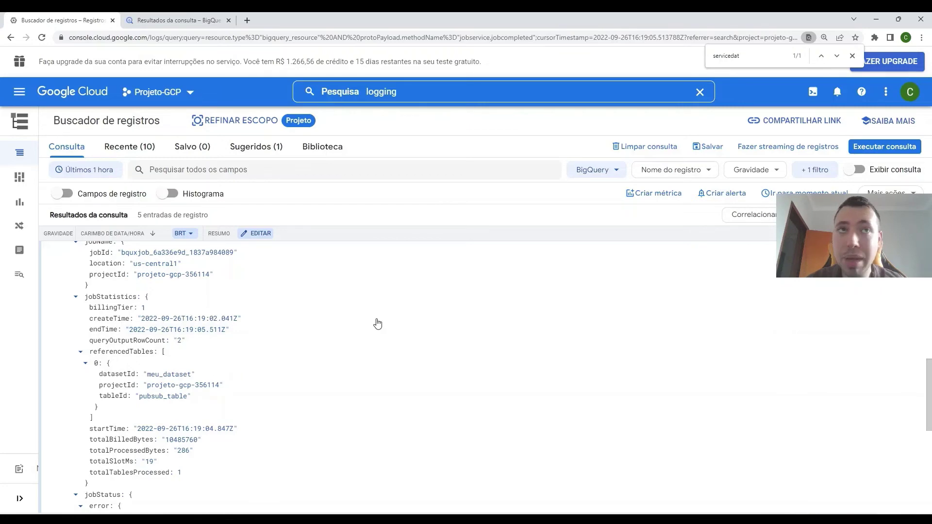
Step: Collapse the 13:19:05 log entry and expand the 13:19:19 error entry with all its nested fields
scroll(378, 325, up, 10)
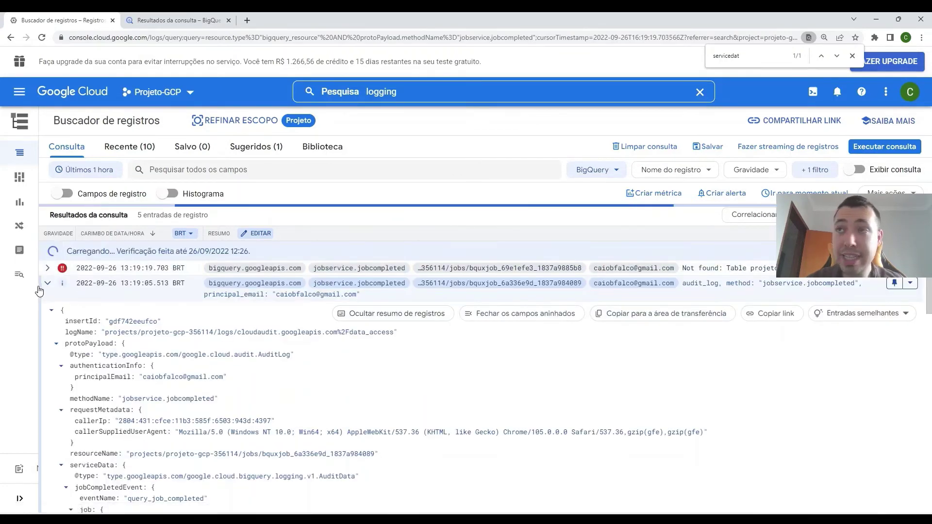
click(48, 282)
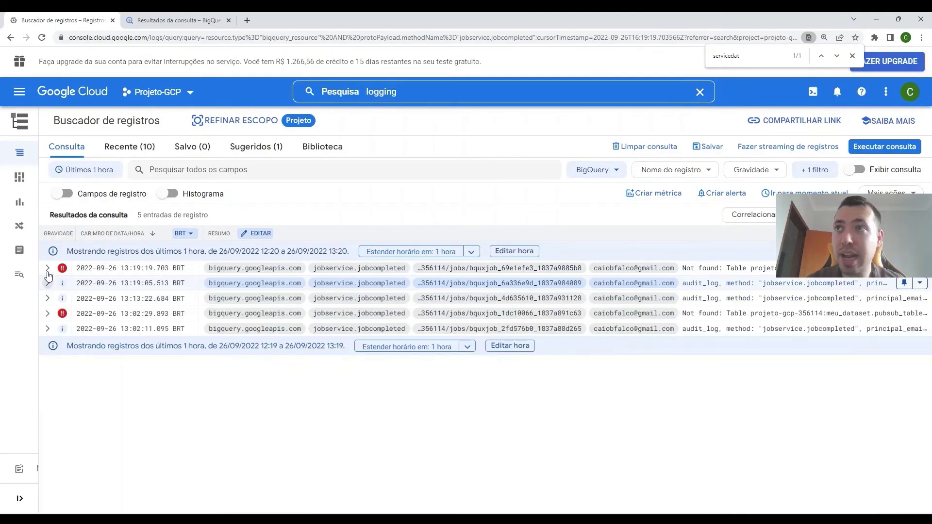
click(49, 269)
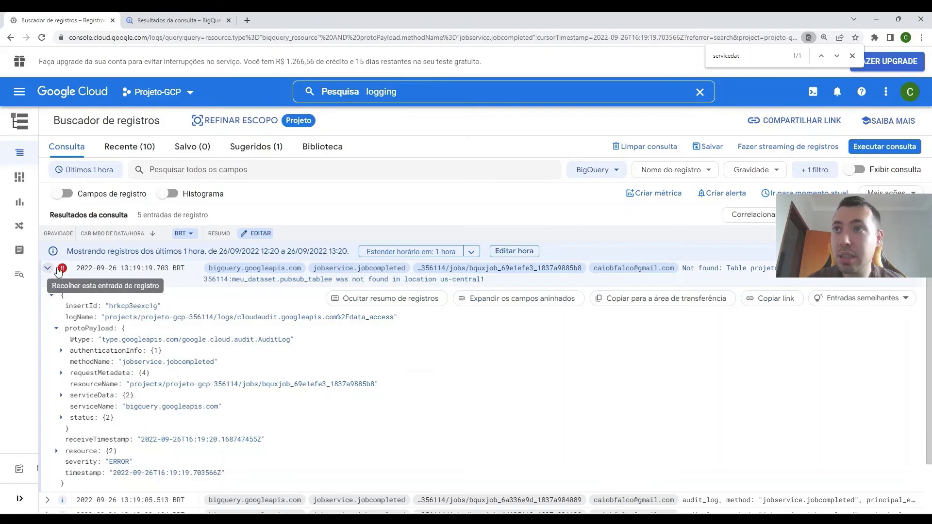
click(490, 298)
Step: Examine the failed job's entry, including its job statistics, job status errors, status message, resource labels and severity
scroll(573, 396, down, 5)
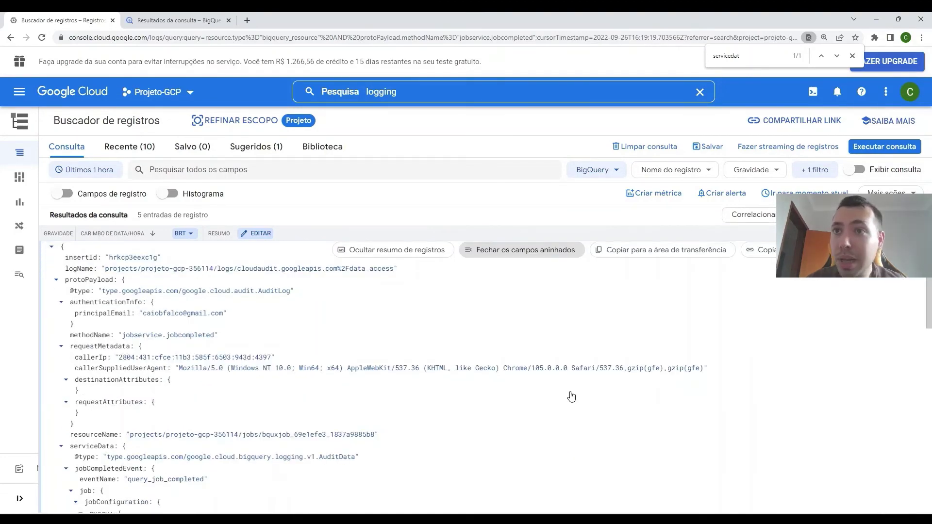
scroll(572, 397, down, 4)
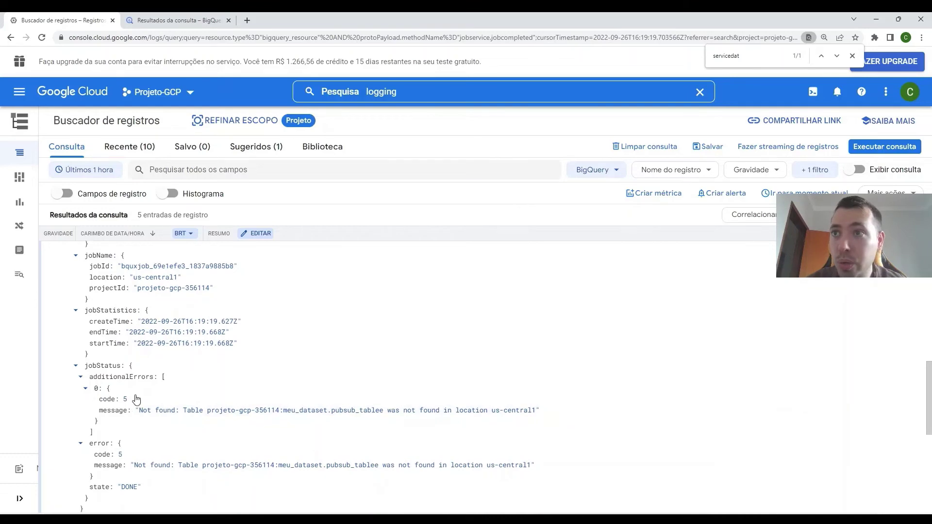
scroll(172, 360, down, 5)
scroll(172, 360, down, 1)
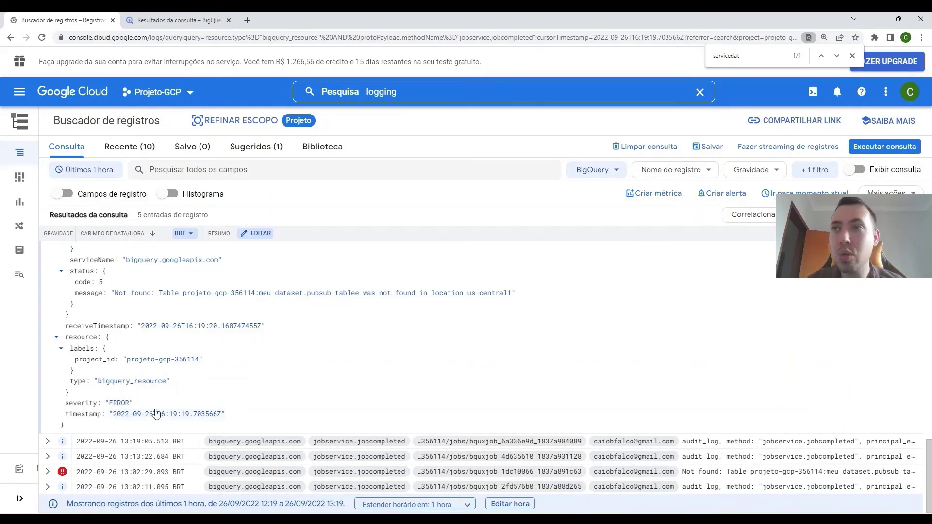
scroll(156, 371, up, 10)
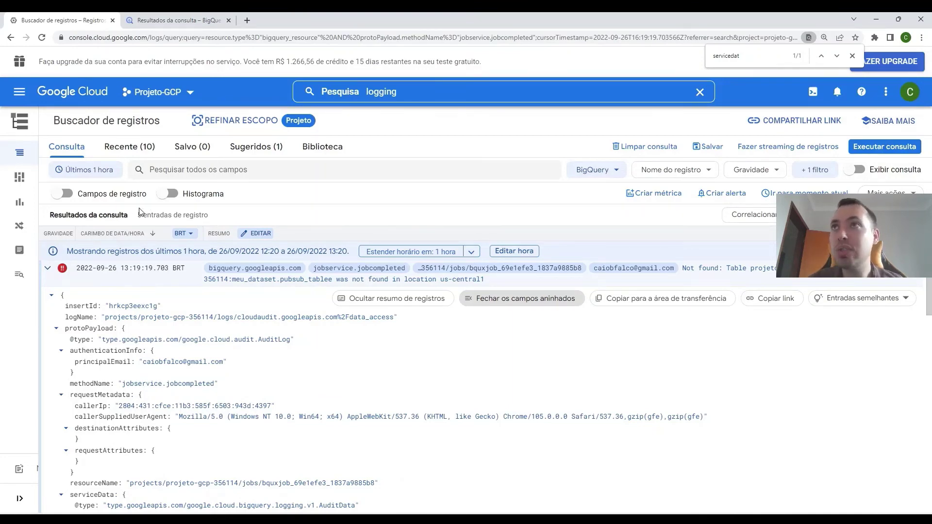
Step: Start a new sink in the Log Router and name it dcc_bq_sink, leaving the description empty
mouse_move(30, 115)
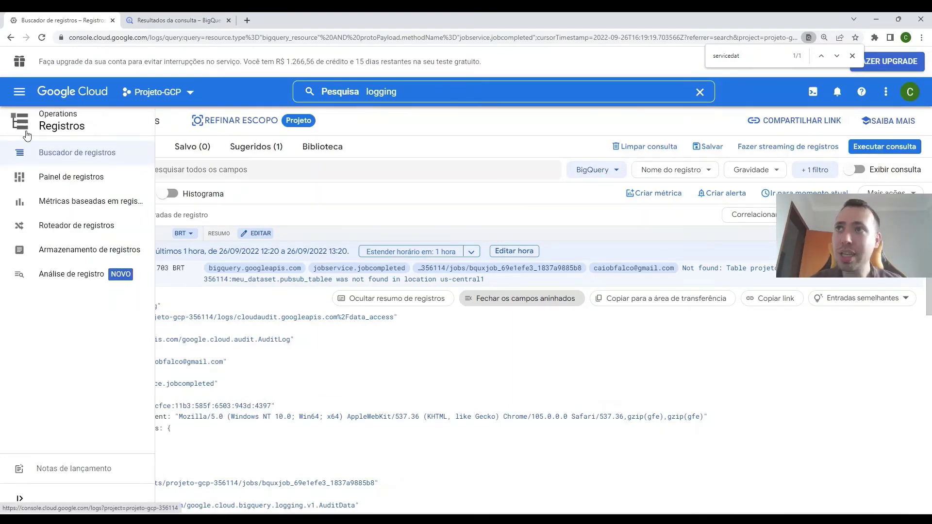
click(55, 226)
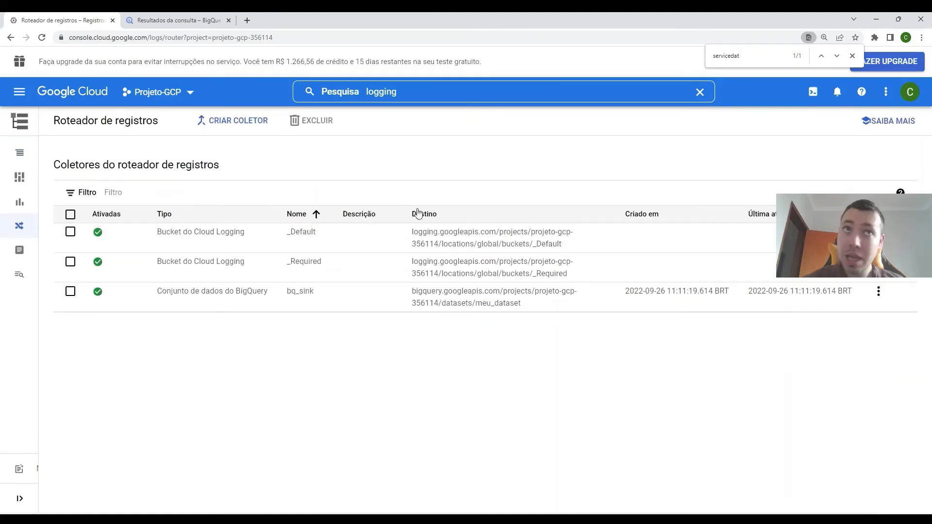
click(252, 127)
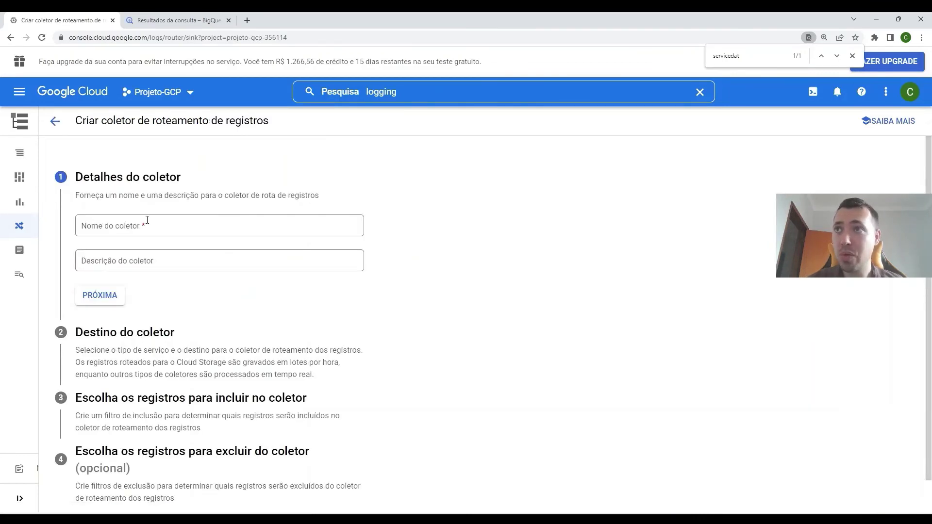
click(148, 219)
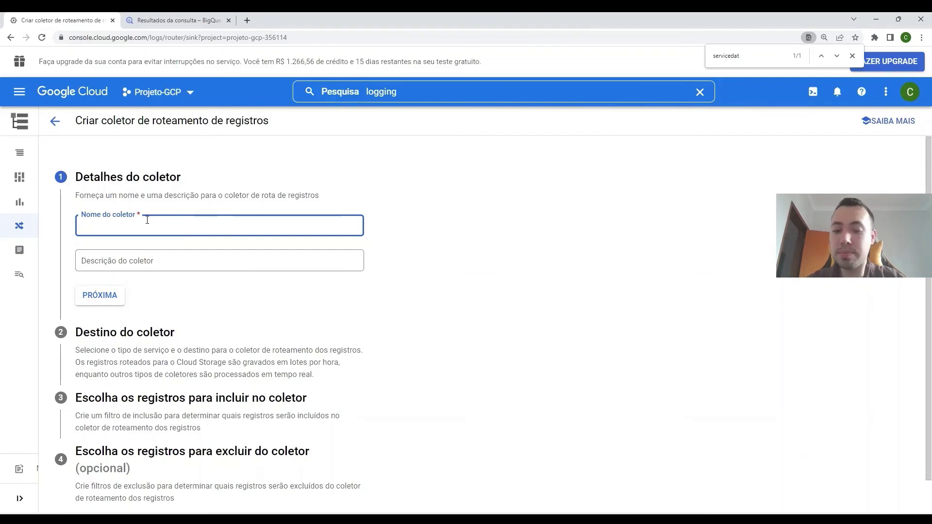
text(dcc_bq_s)
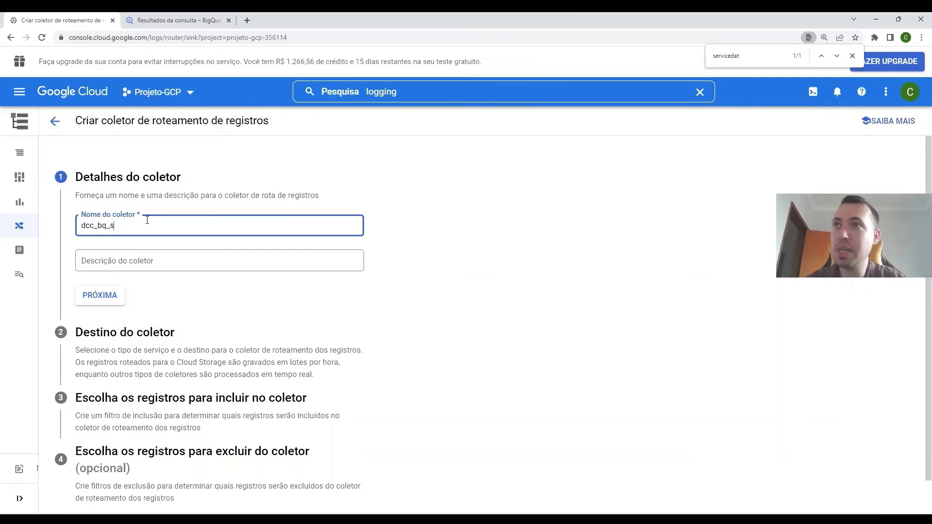
text(ink)
click(100, 295)
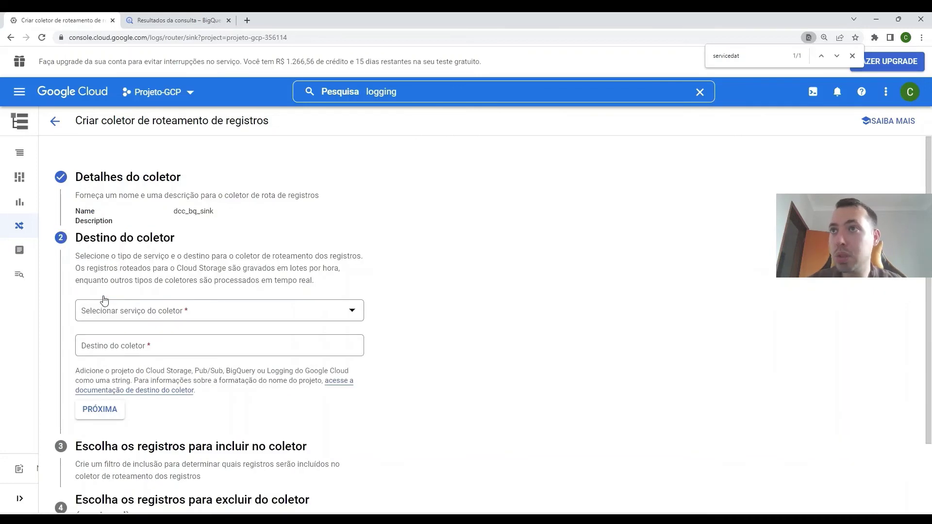
Step: Set the sink destination to the BigQuery dataset logging_ds with partitioned tables enabled
click(357, 316)
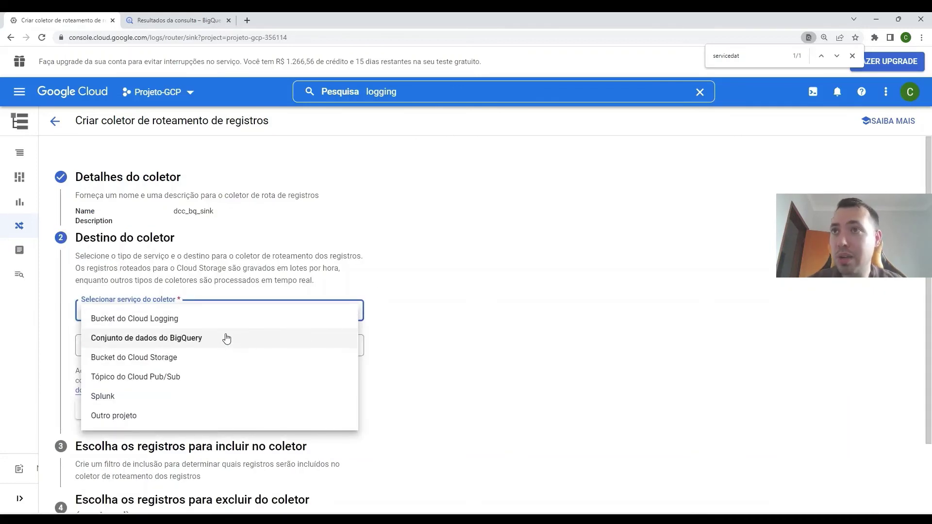
click(181, 338)
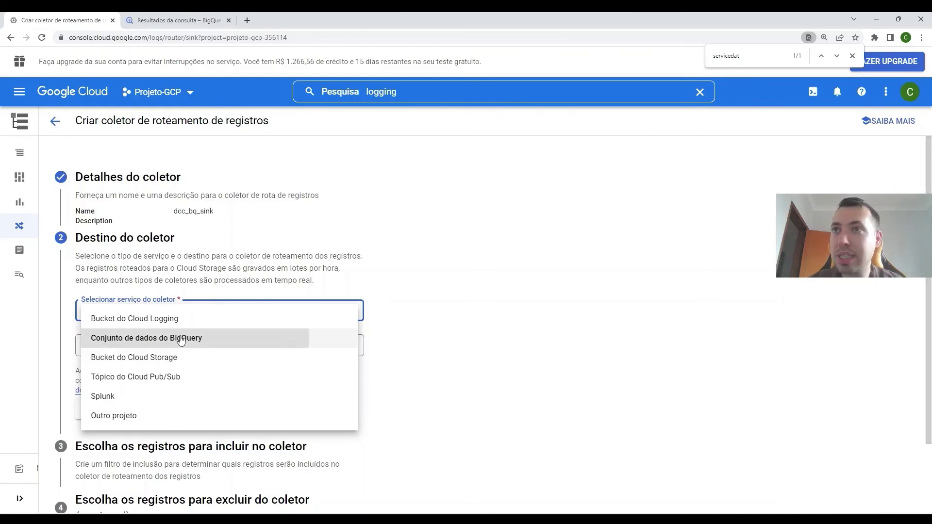
click(355, 353)
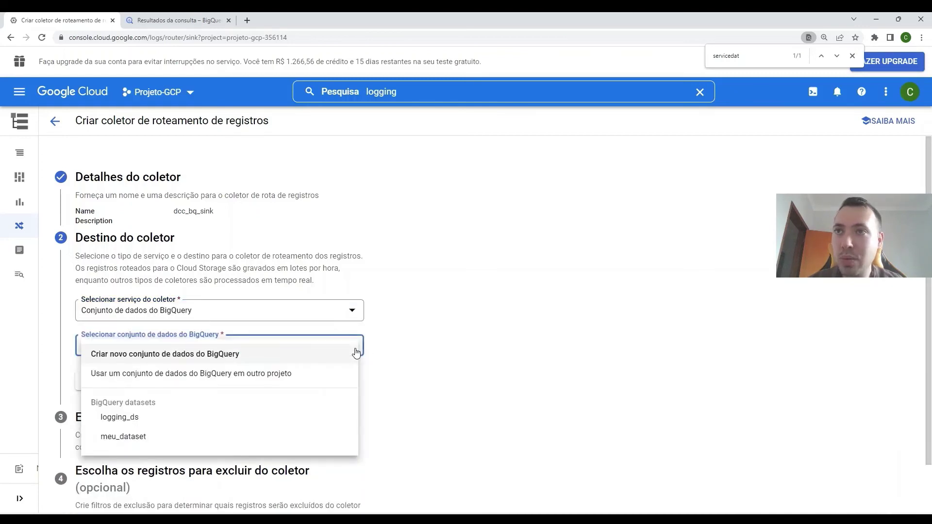
click(130, 424)
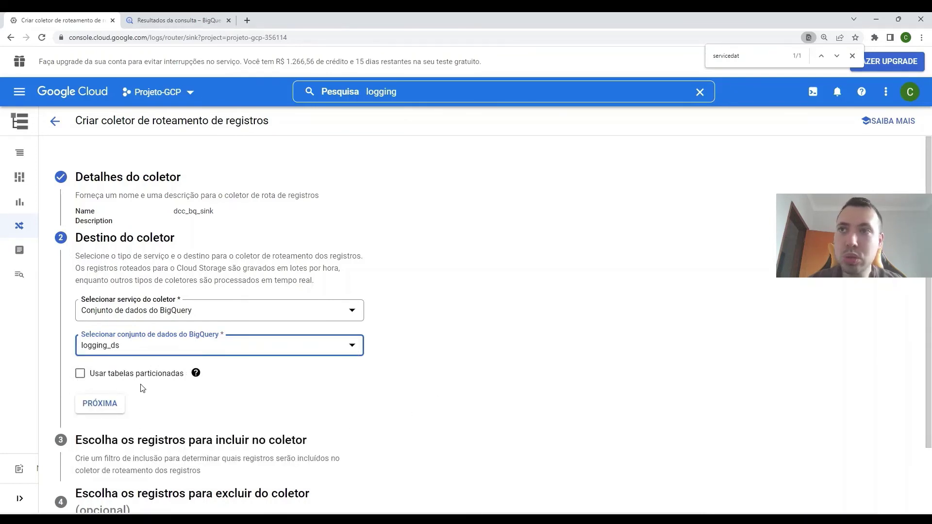
click(80, 376)
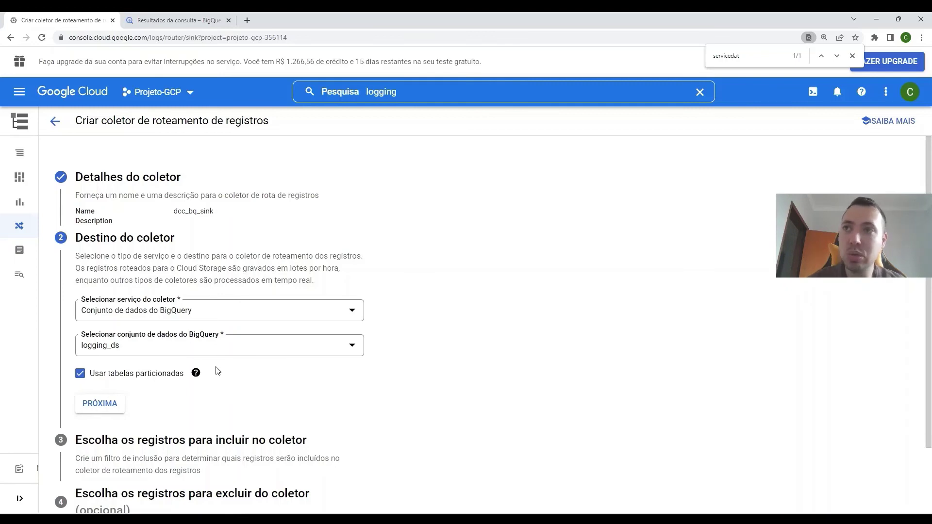
scroll(479, 349, down, 2)
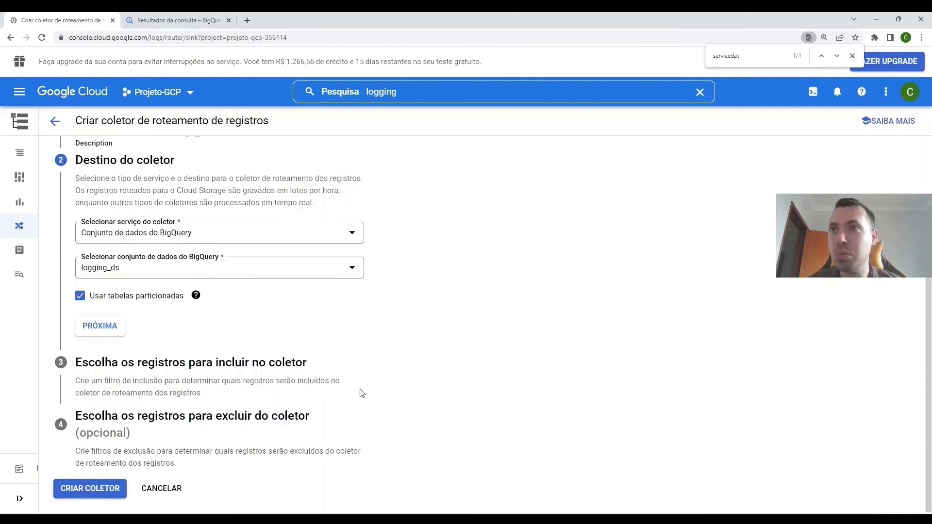
click(90, 334)
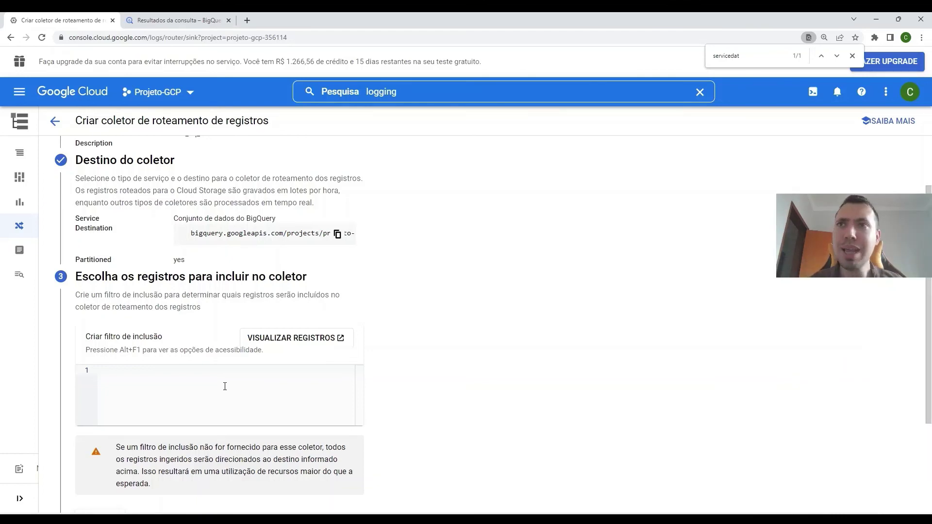
Step: Add the inclusion filter resource.type="bigquery_resource" AND protoPayload.methodName="jobservice.jobcompleted" and create the sink without exclusions
text(resource.type="bigquery_resource" AND protoPayload.methodName="jobservice.jobcompleted")
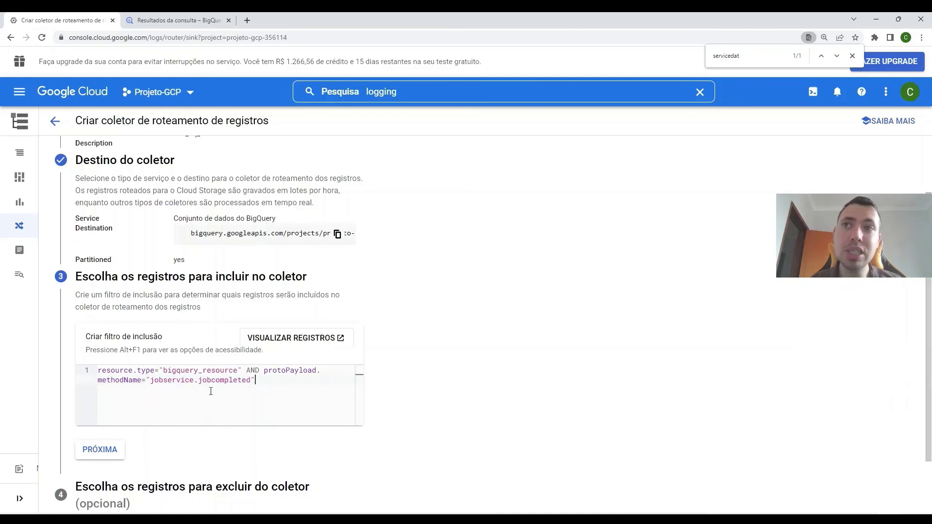
click(155, 401)
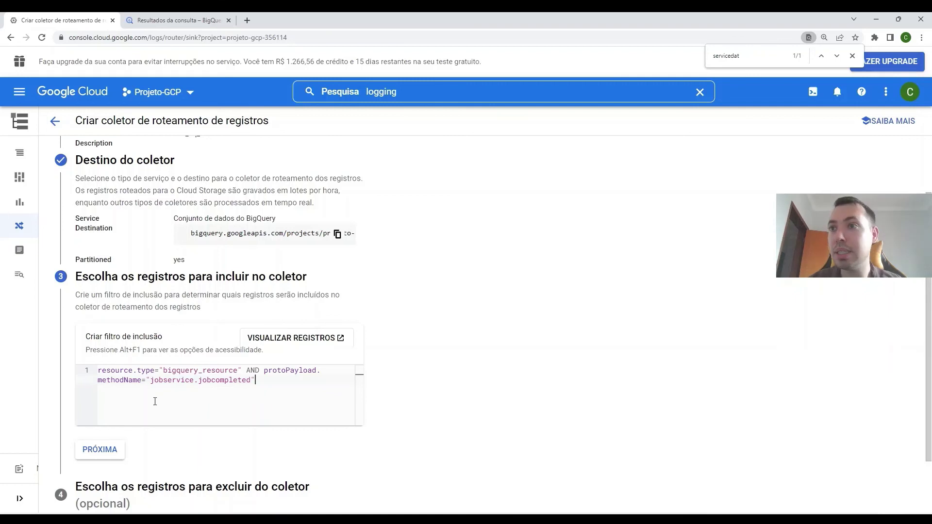
click(98, 449)
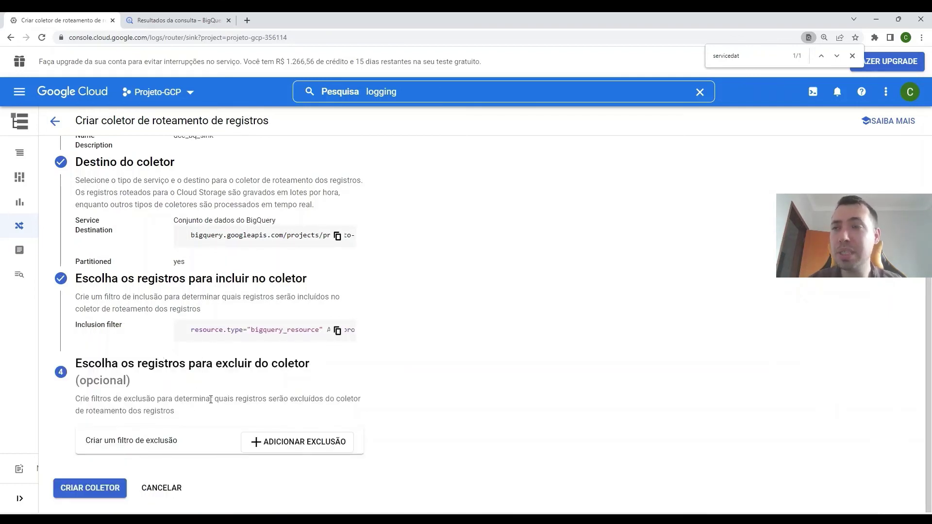
click(114, 487)
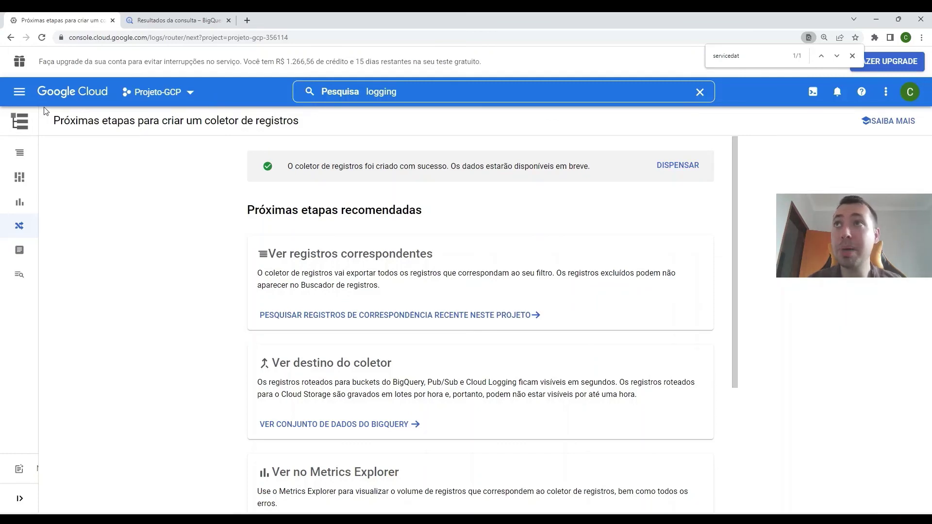
Step: Go from the sink confirmation page to BigQuery in the same project
click(19, 92)
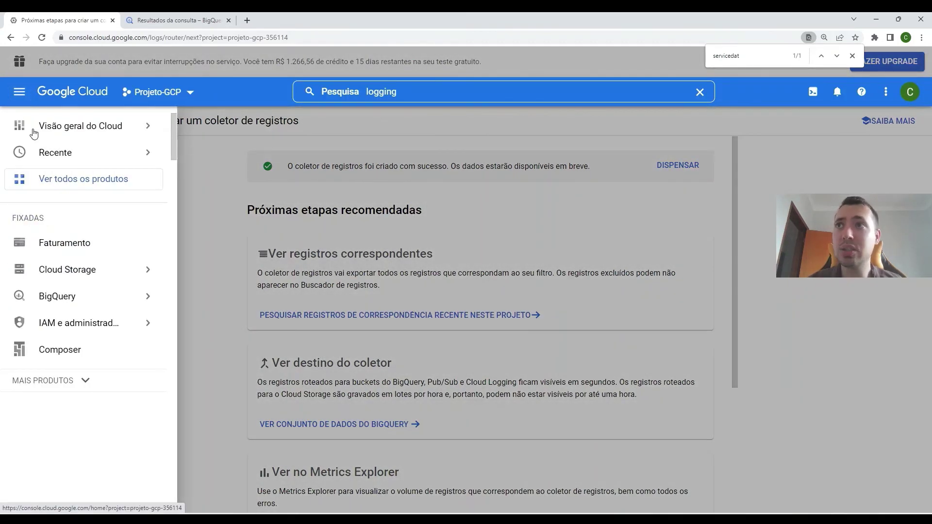
click(69, 302)
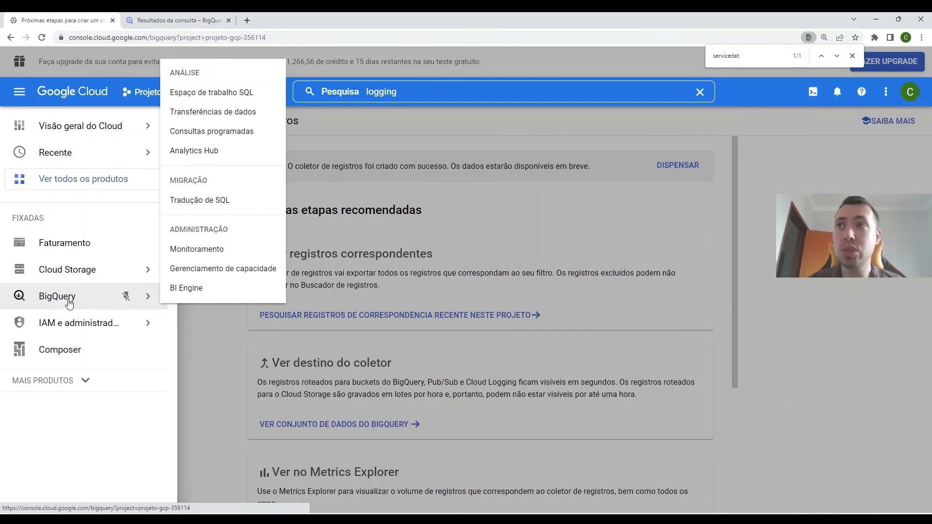